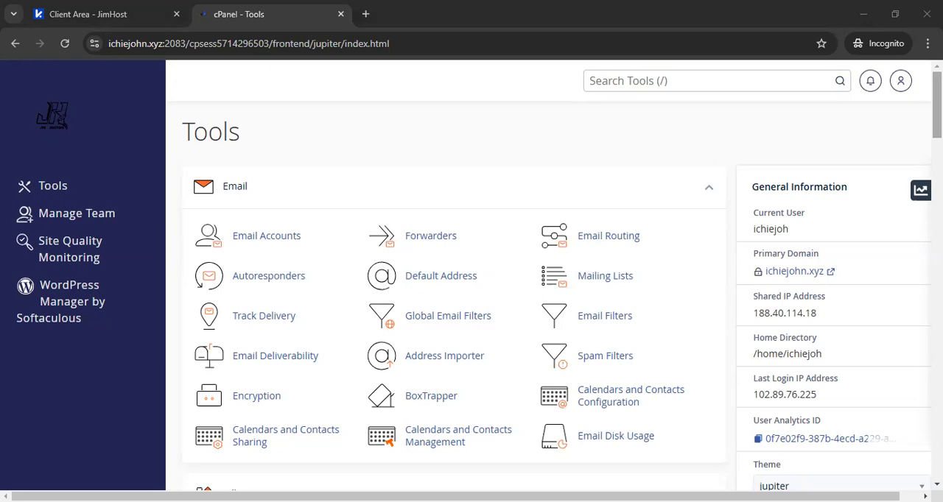
Step: Review the active hosting services in the JimHost client area and return to the cPanel tools page
click(118, 14)
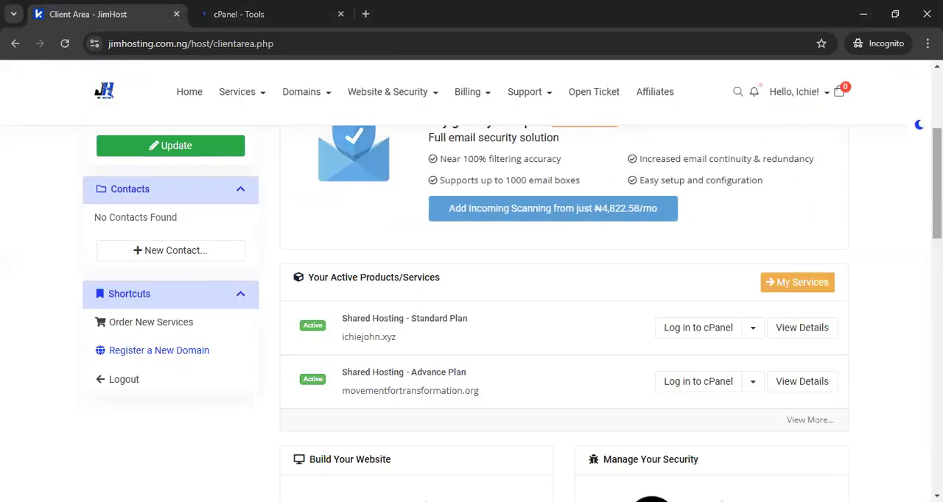
scroll(472, 280, up, 3)
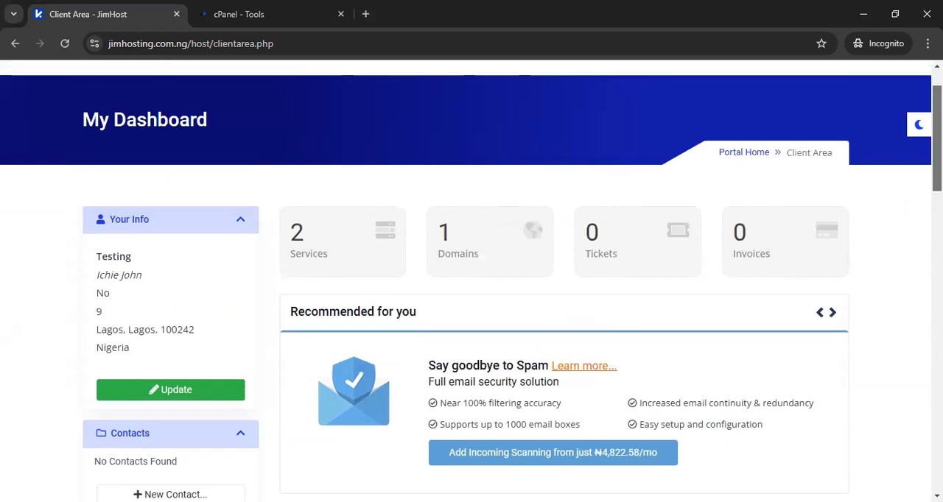
scroll(673, 337, down, 3)
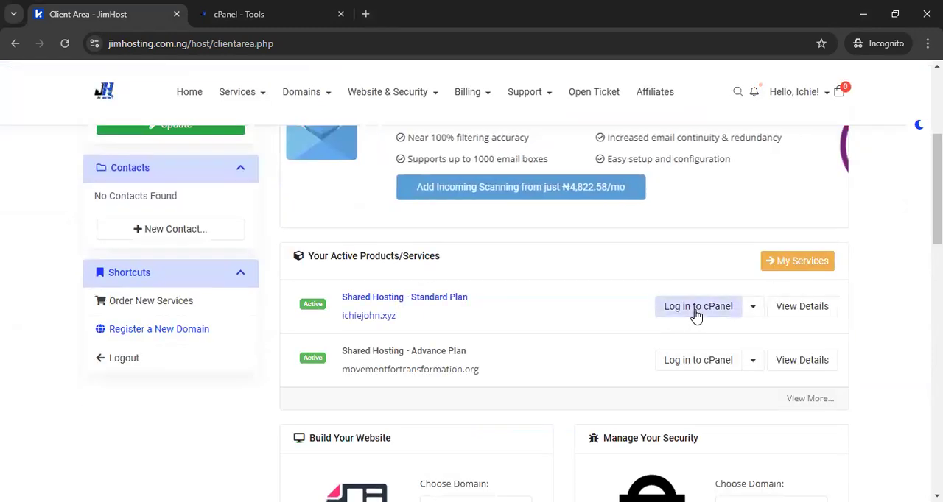
click(238, 10)
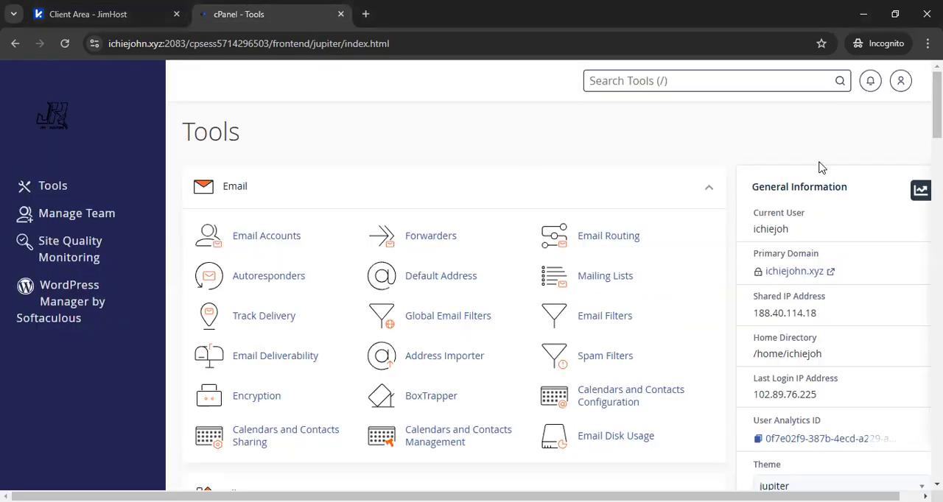
Step: Create a new database named youtube with the Database Wizard
scroll(472, 295, down, 8)
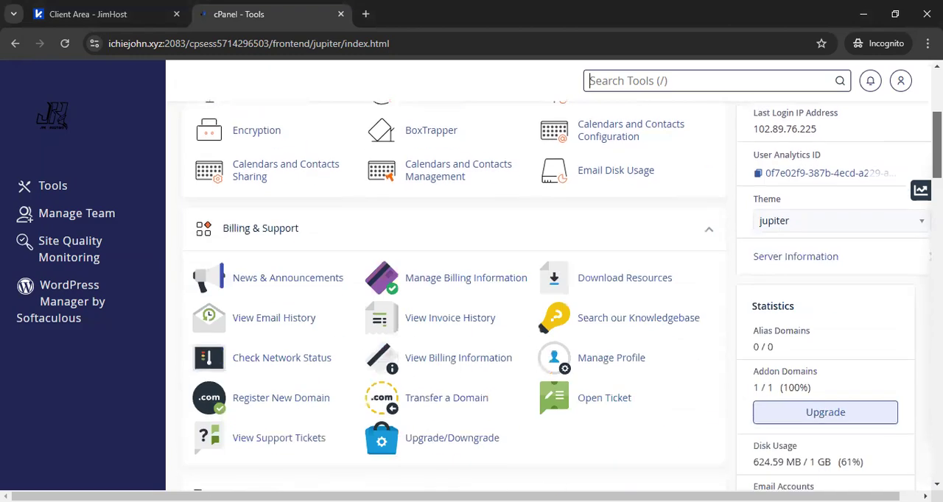
scroll(567, 233, down, 3)
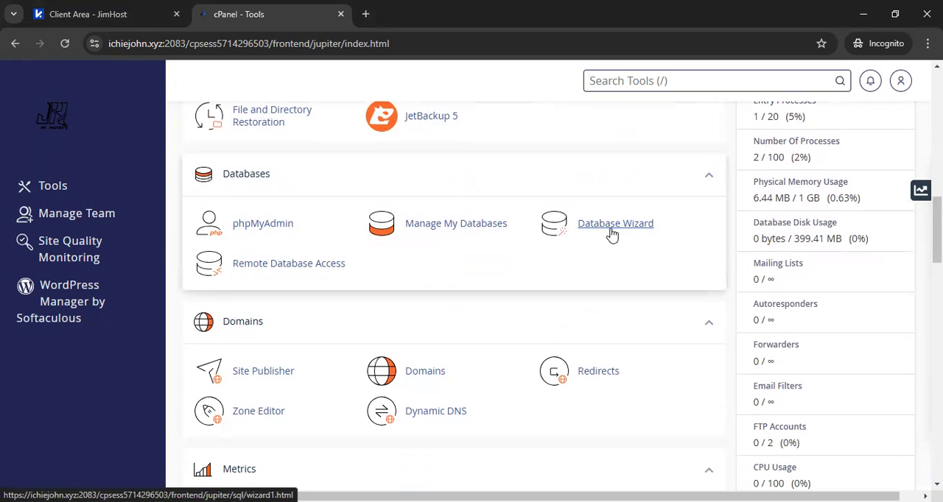
click(623, 225)
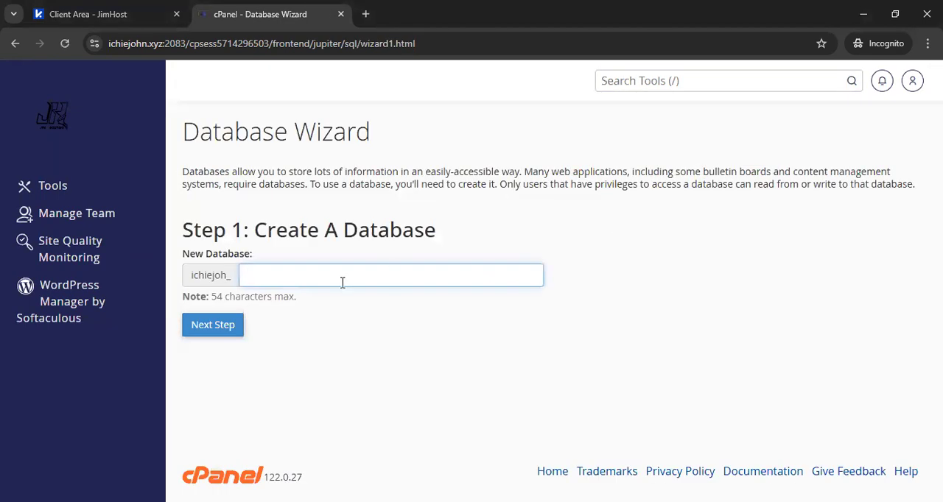
click(324, 278)
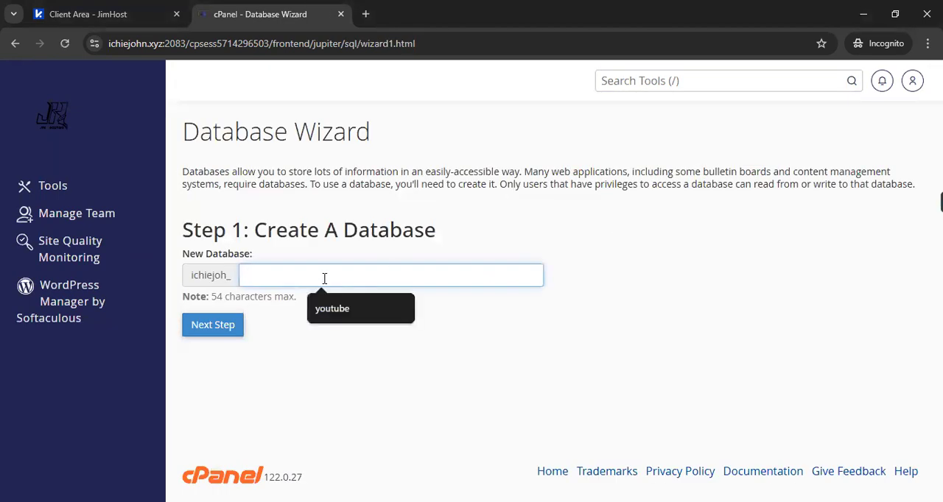
click(339, 317)
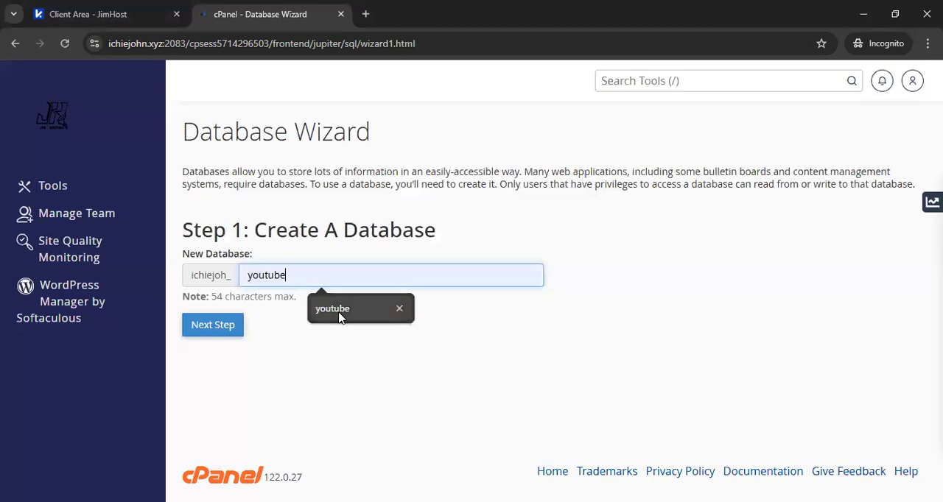
click(216, 327)
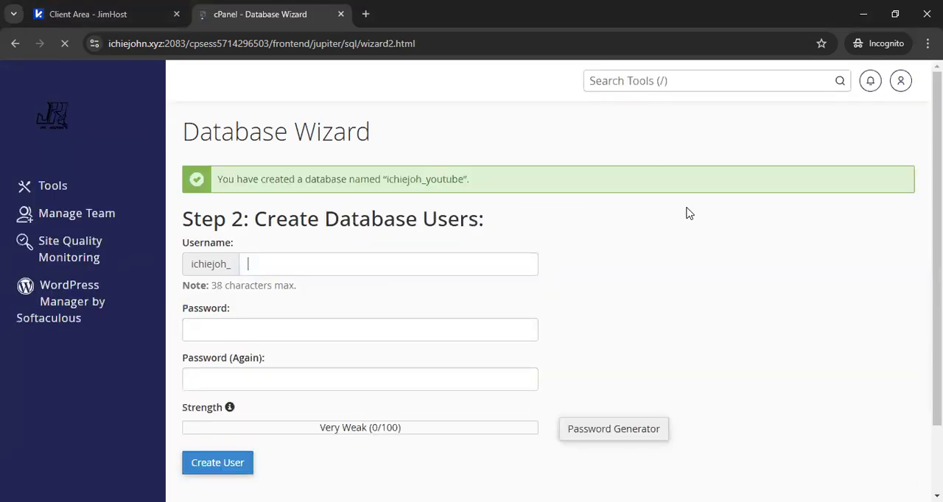
Step: Create the database user youtube with a generated password, copying the password for safekeeping
click(375, 261)
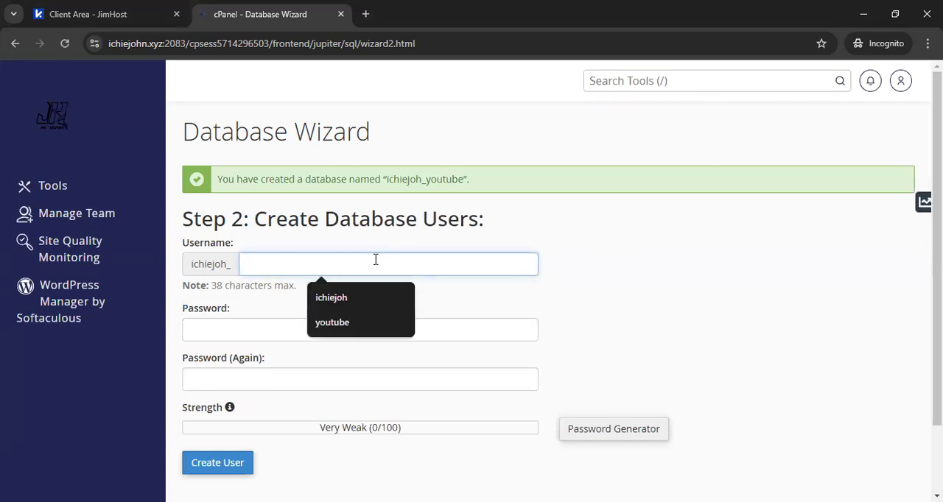
click(356, 329)
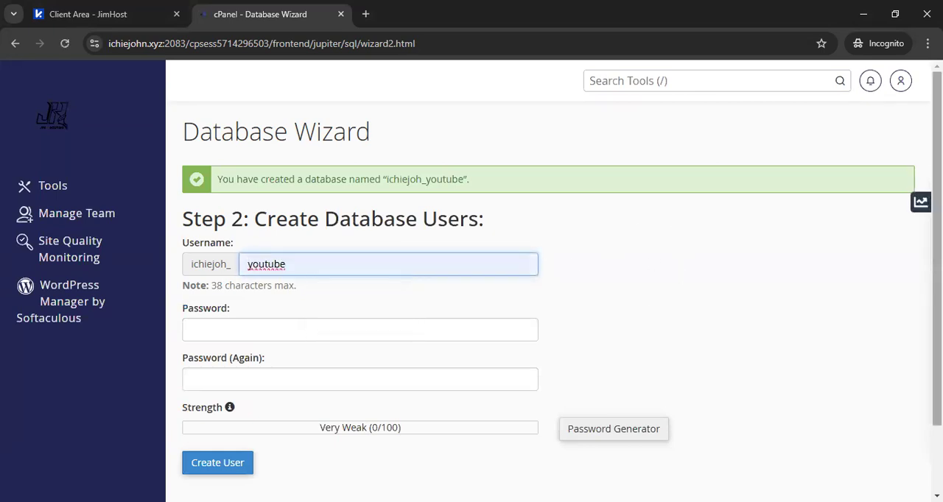
scroll(646, 300, down, 1)
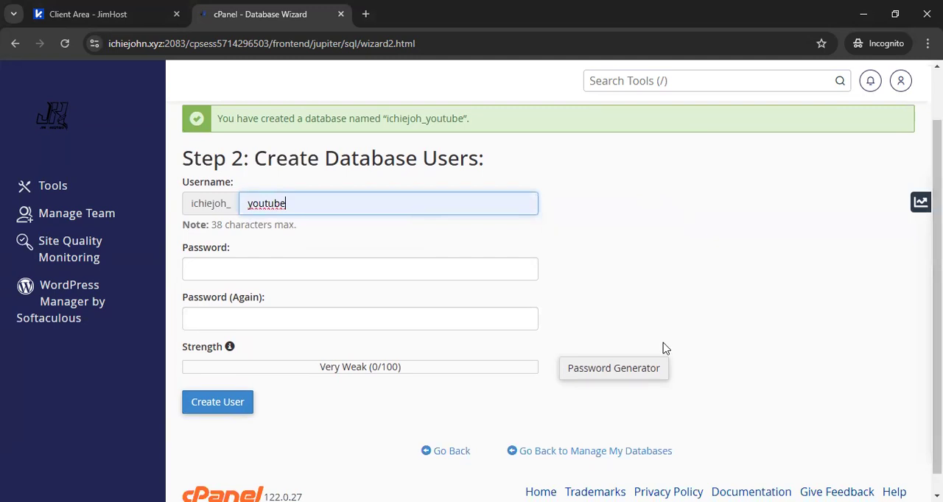
click(595, 378)
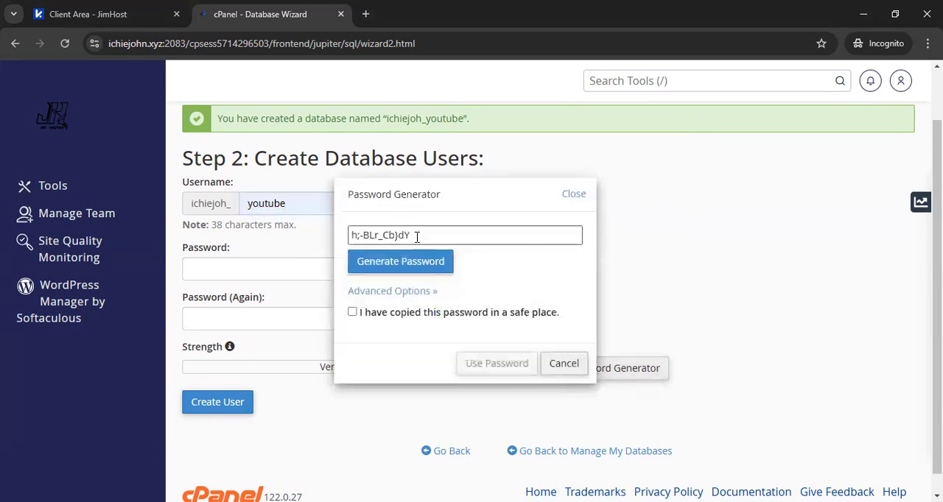
drag(417, 235, 352, 236)
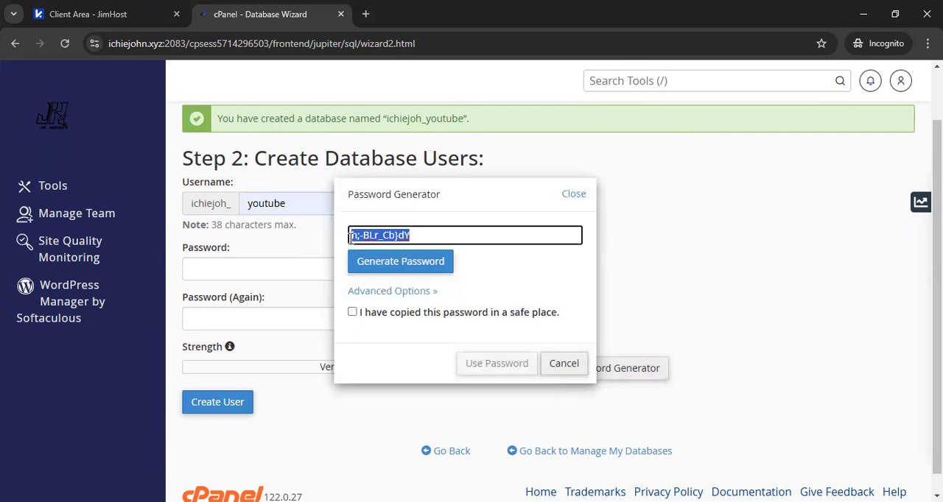
right_click(352, 236)
click(413, 338)
click(413, 314)
click(484, 365)
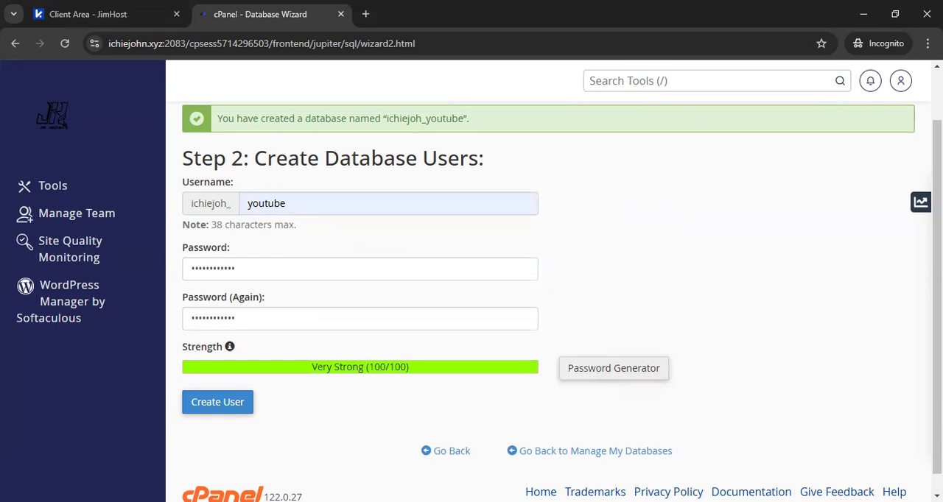
key(alt+Tab)
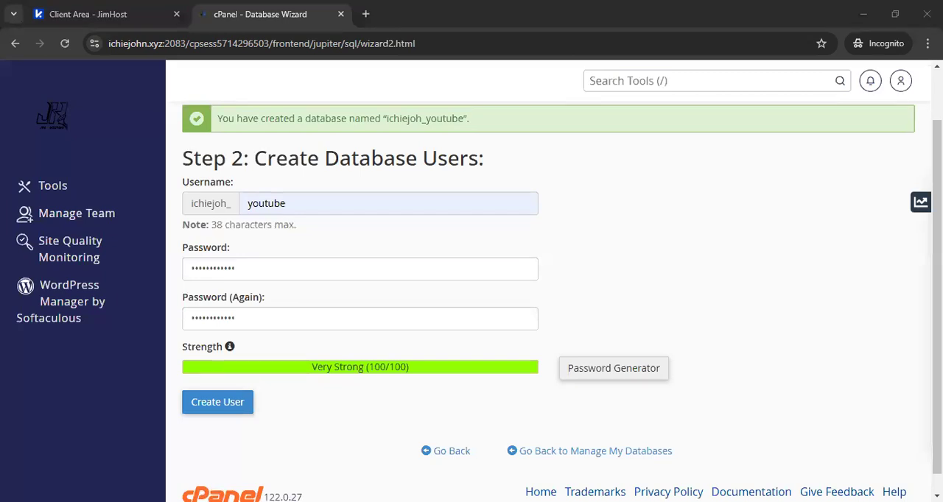
click(228, 412)
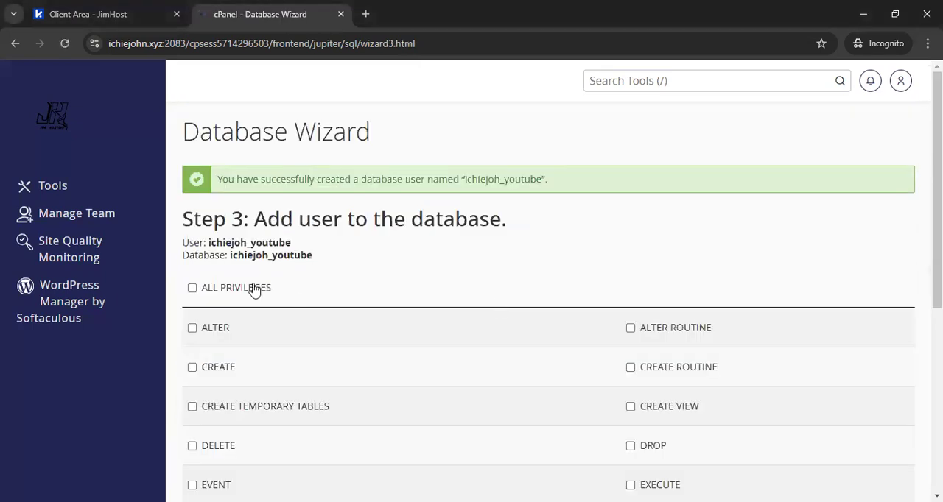
Step: Copy the user and database name lines shown in the Add user to the database step
drag(322, 255, 184, 243)
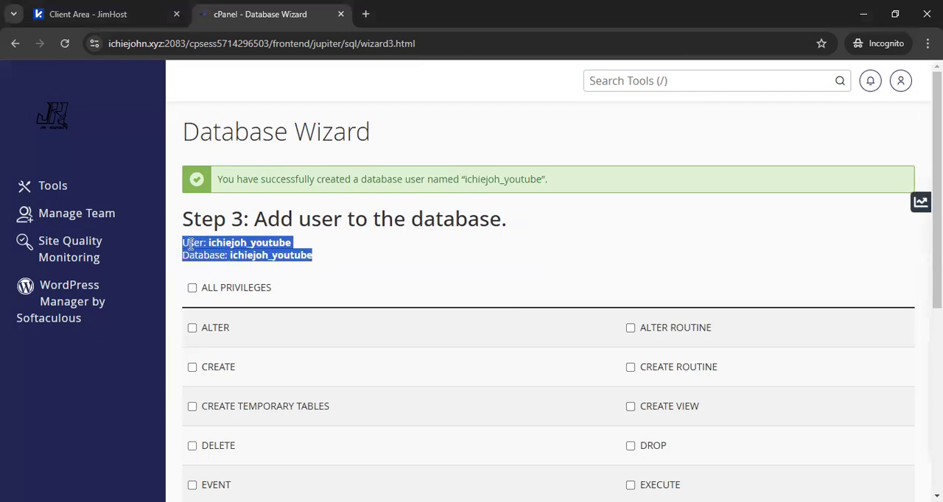
right_click(195, 245)
click(214, 262)
Step: Grant the youtube user ALL PRIVILEGES on the youtube database and complete the wizard
scroll(774, 262, down, 2)
click(236, 169)
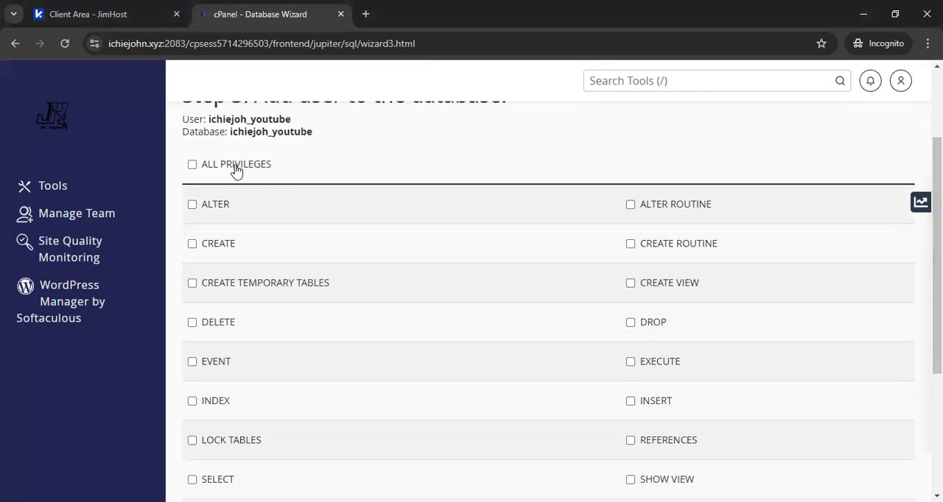
scroll(936, 258, down, 3)
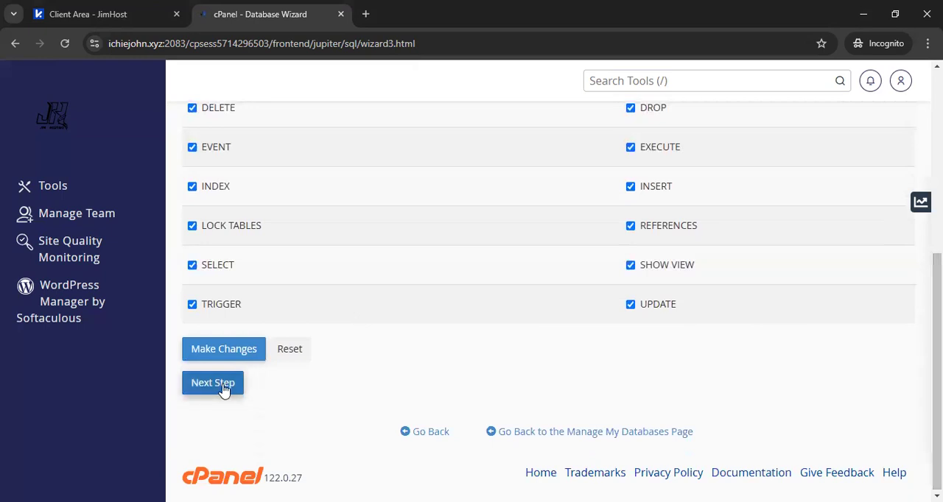
click(224, 391)
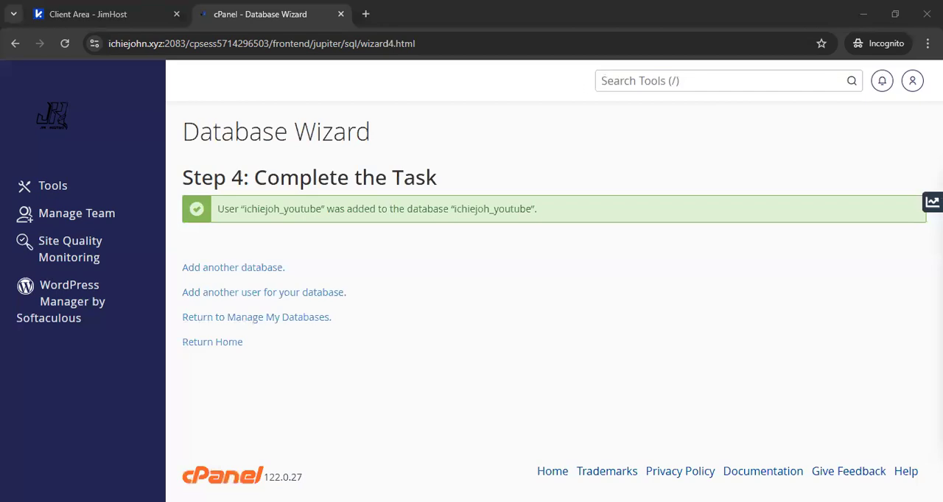
Step: Return to the tools overview and open phpMyAdmin in a new browser tab
click(29, 190)
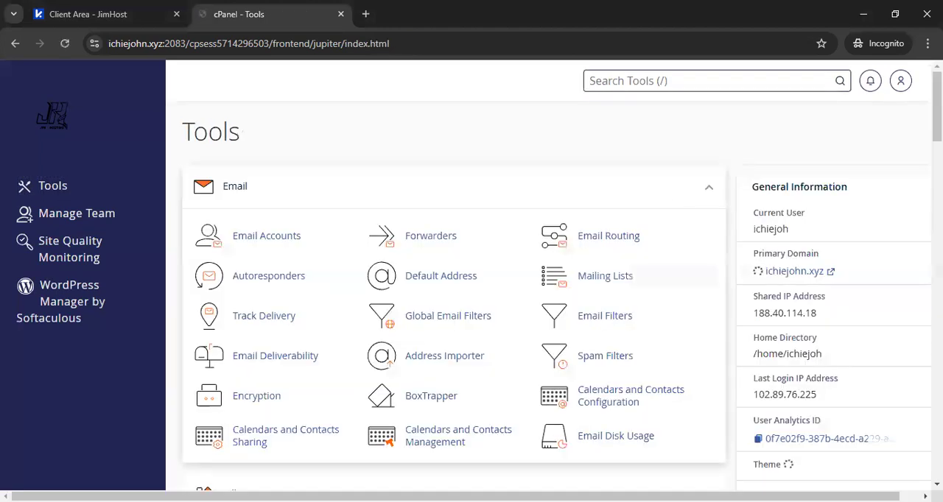
scroll(472, 295, down, 10)
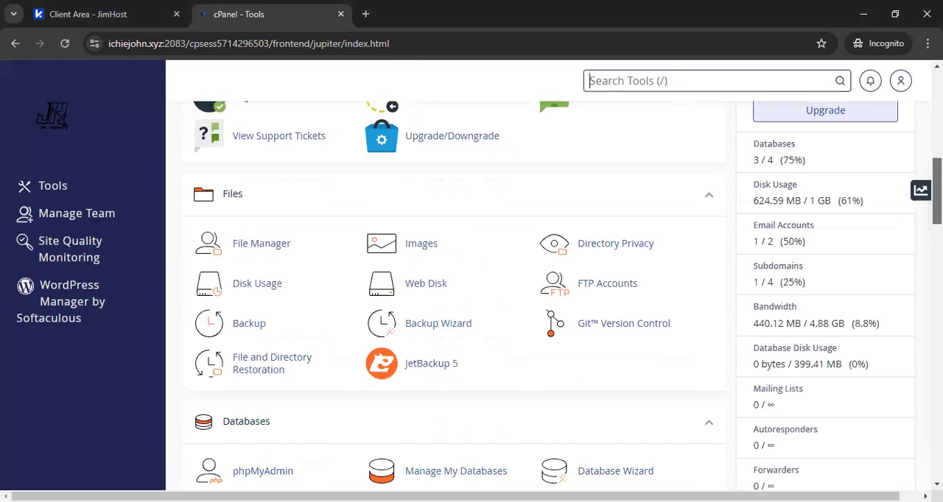
scroll(216, 328, down, 1)
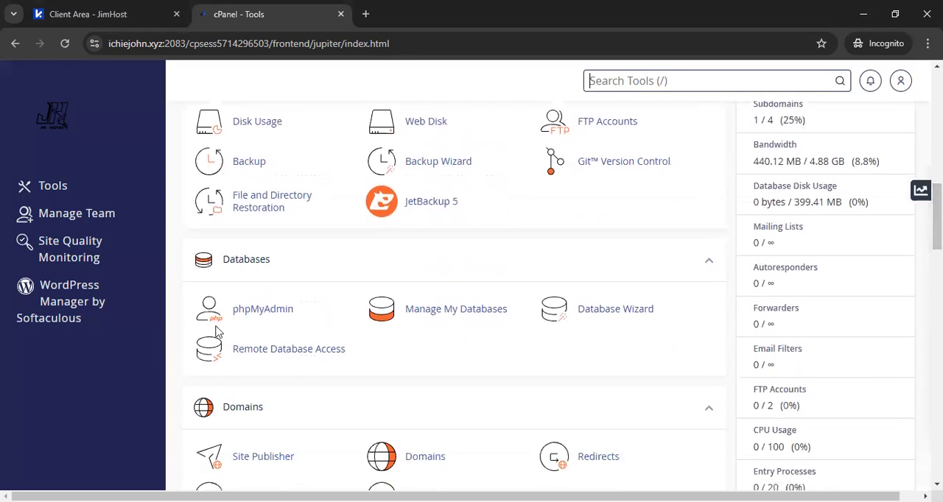
click(252, 317)
right_click(252, 317)
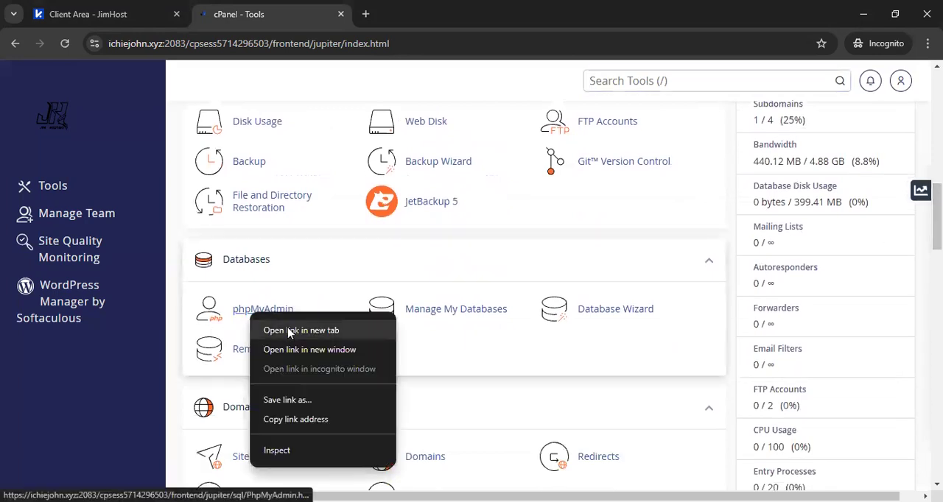
click(289, 333)
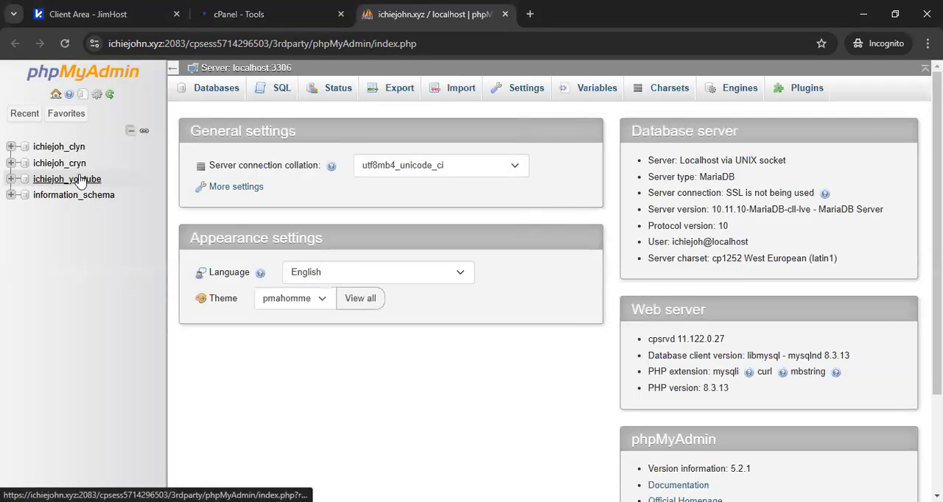
Step: Examine the tables of the existing clyn and cryn databases, collapsing each one's table list
click(58, 147)
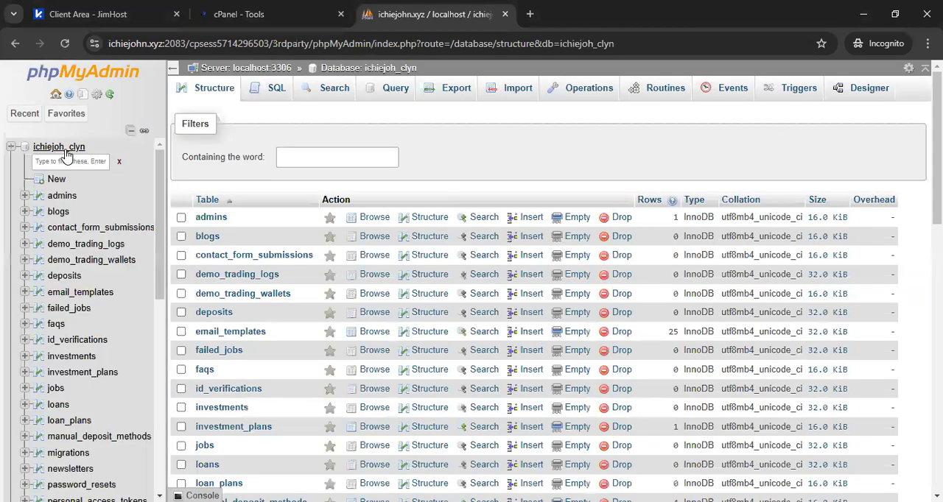
click(11, 148)
click(43, 164)
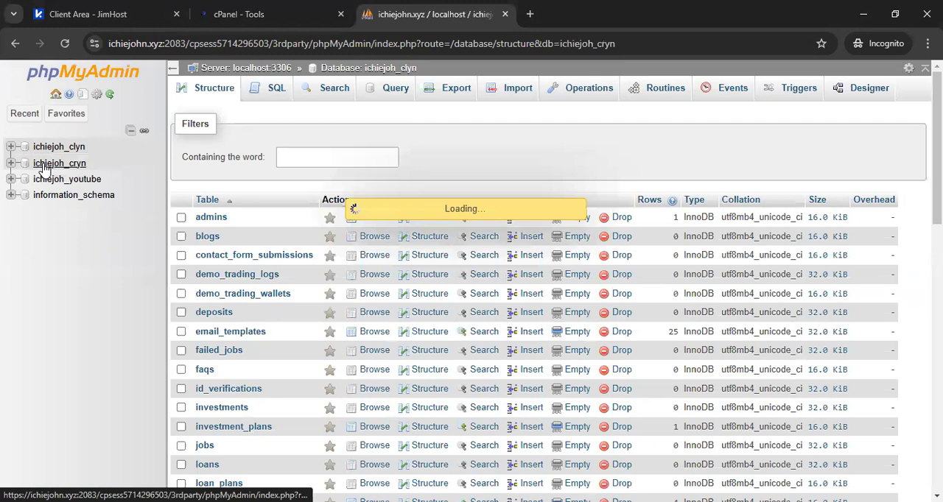
click(10, 163)
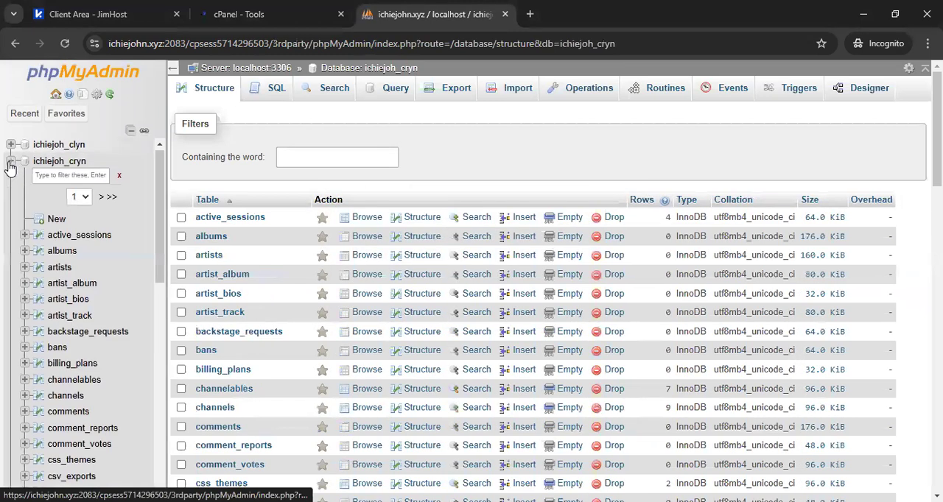
click(10, 163)
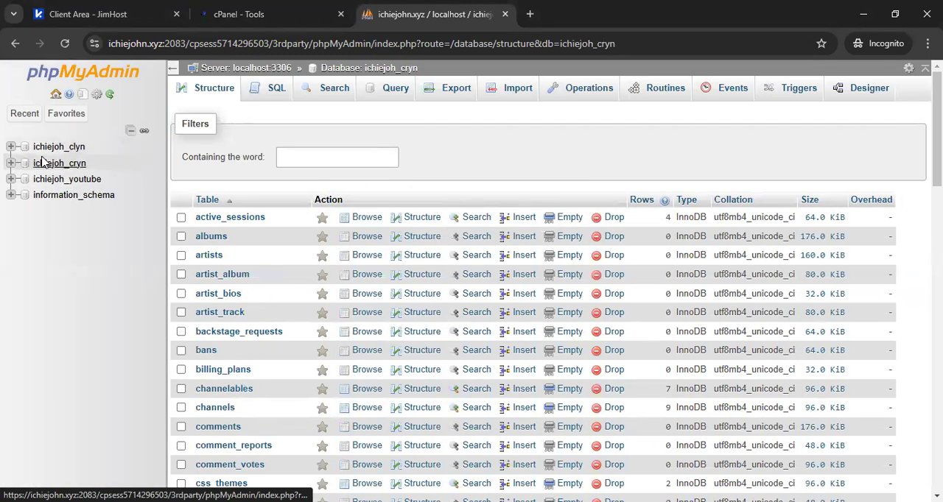
Step: Open the youtube database and view its import and export pages
click(81, 182)
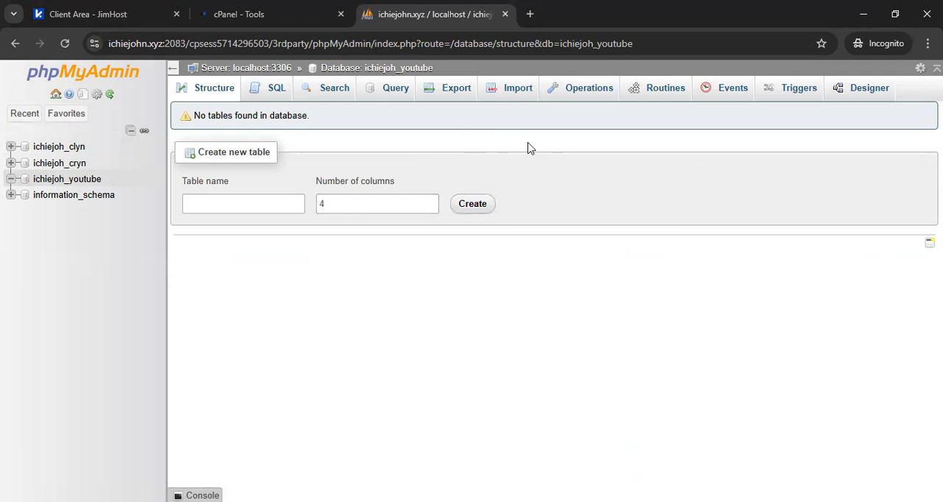
click(508, 94)
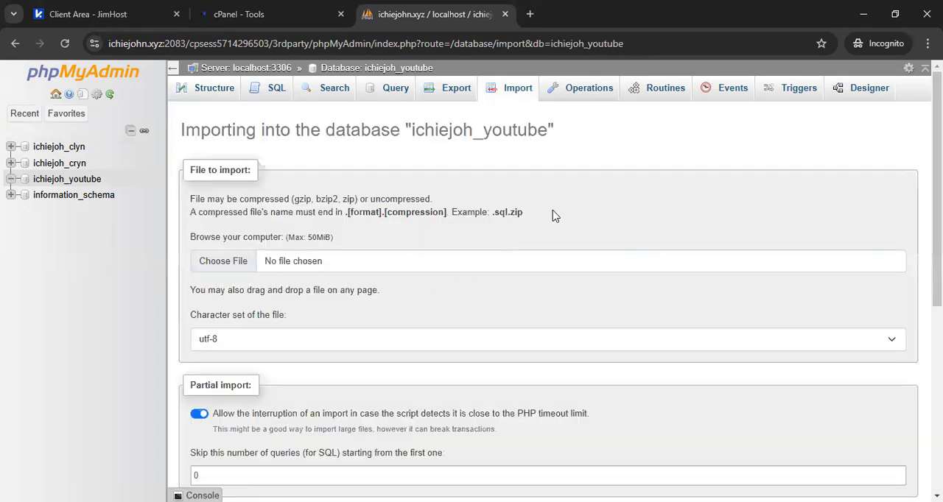
drag(548, 212, 492, 216)
click(389, 234)
click(456, 99)
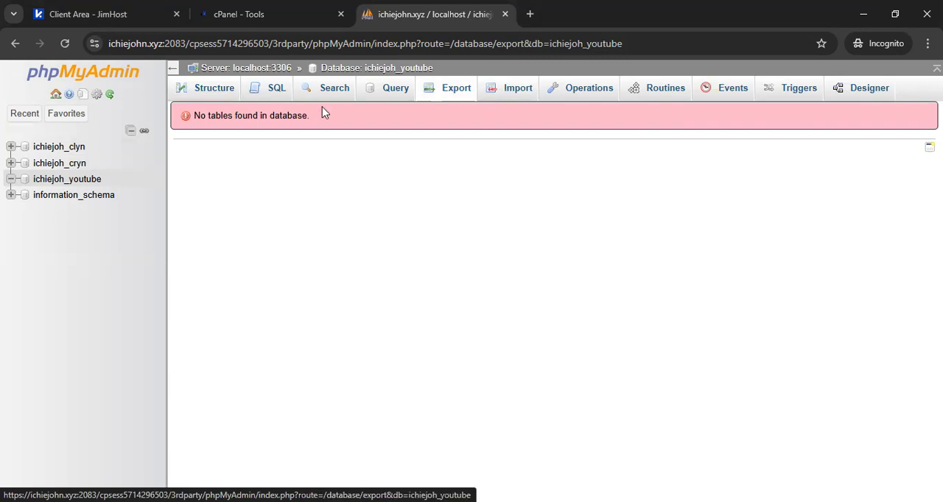
Step: Open the clyn database, select all its tables and call up the Drop query confirmation, leaving it without executing the query
click(61, 148)
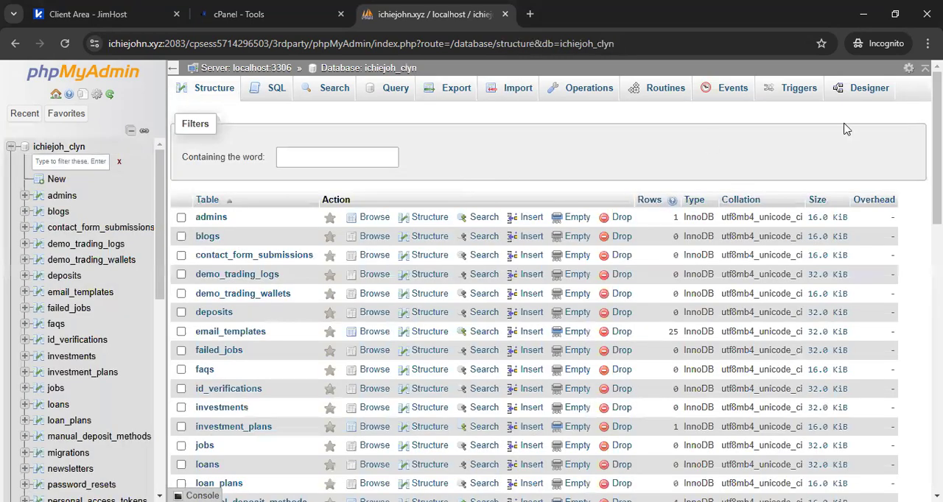
drag(937, 147, 937, 418)
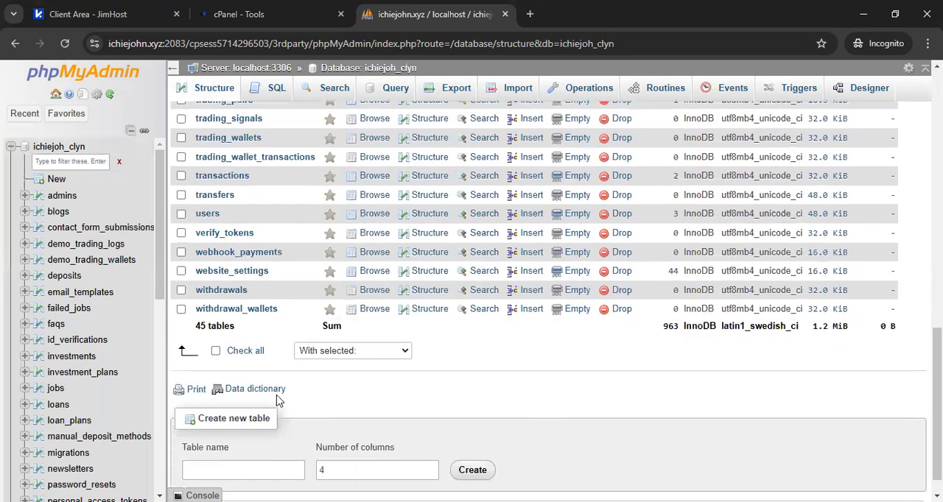
click(242, 354)
click(341, 353)
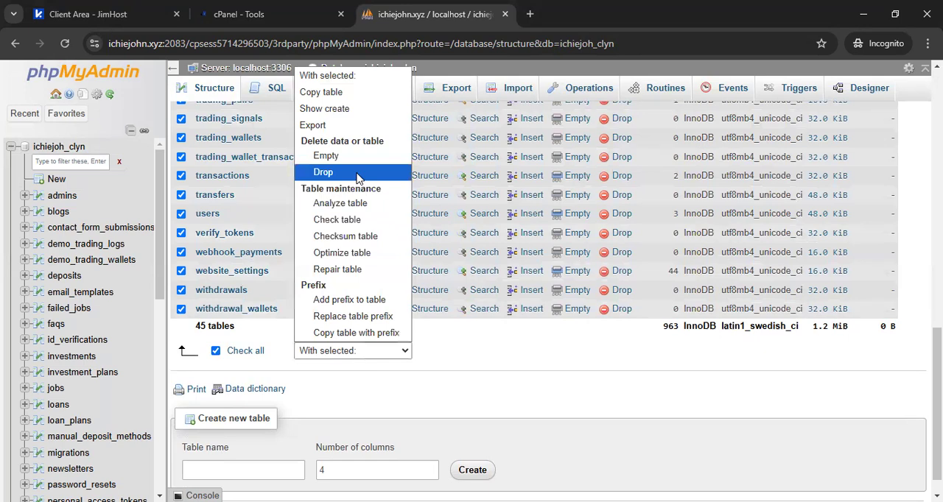
click(358, 175)
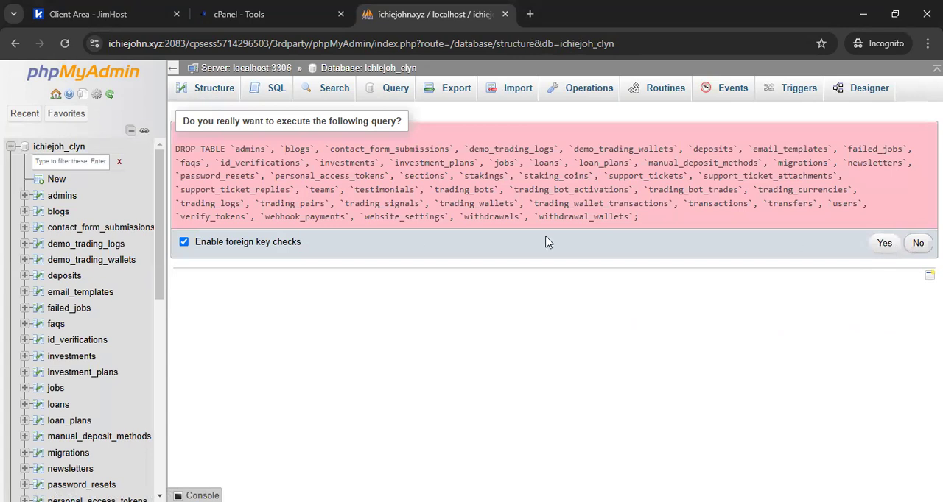
click(42, 83)
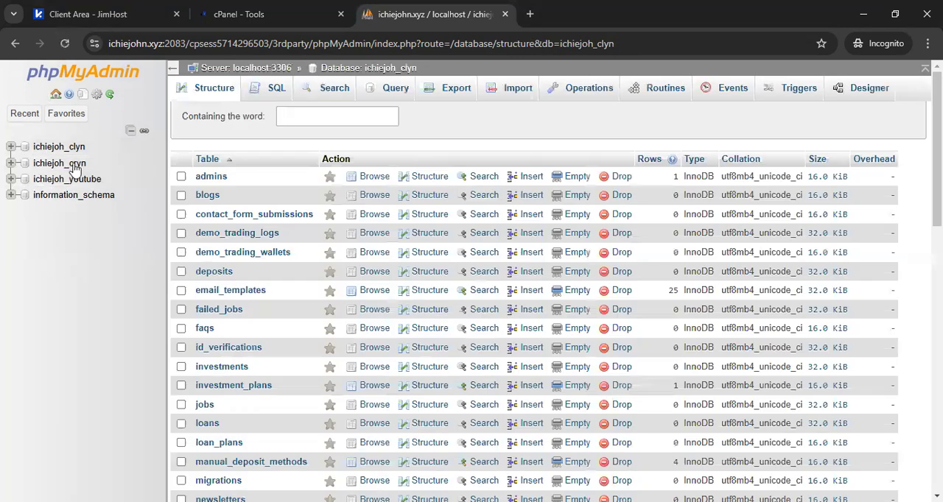
click(61, 150)
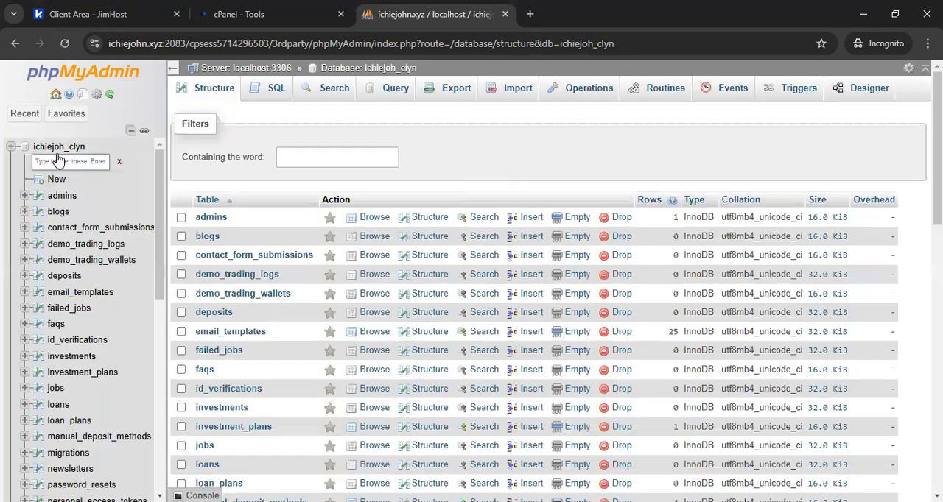
Step: Look through the clyn database's tables, collapse its table list and open the structure page of the youtube database
scroll(847, 187, down, 3)
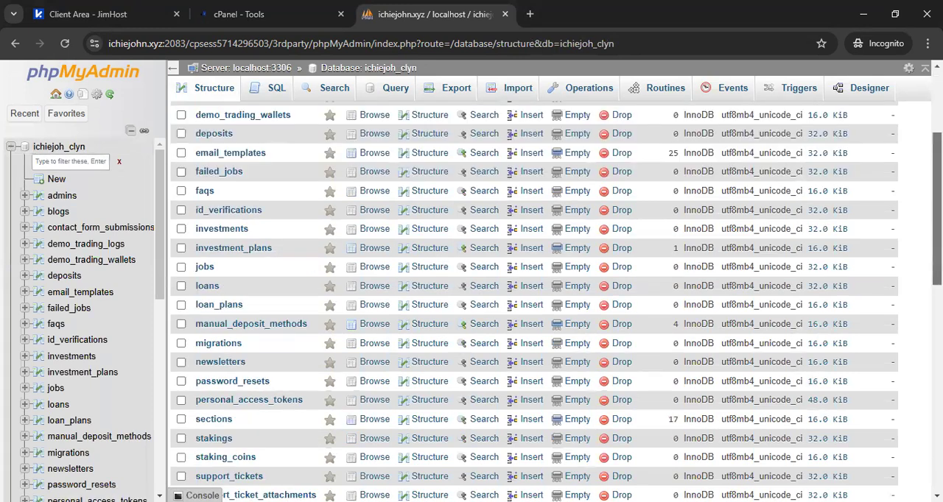
scroll(182, 128, up, 3)
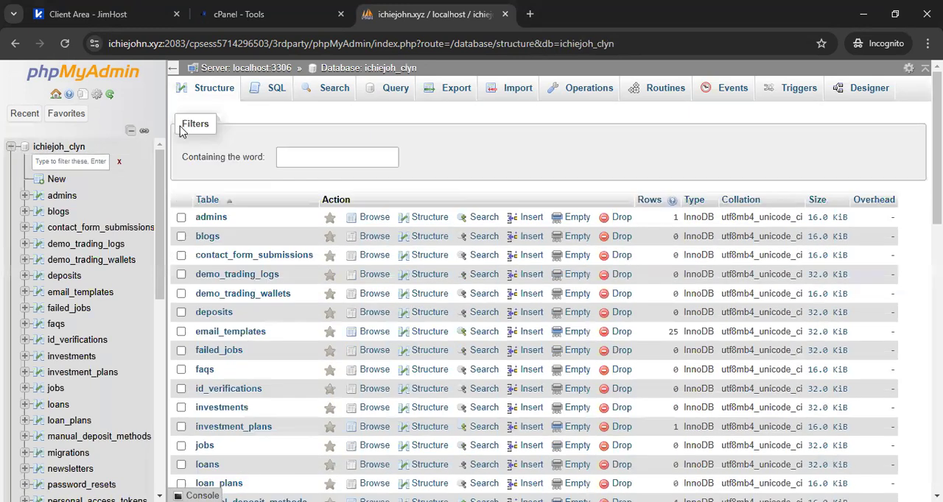
click(11, 147)
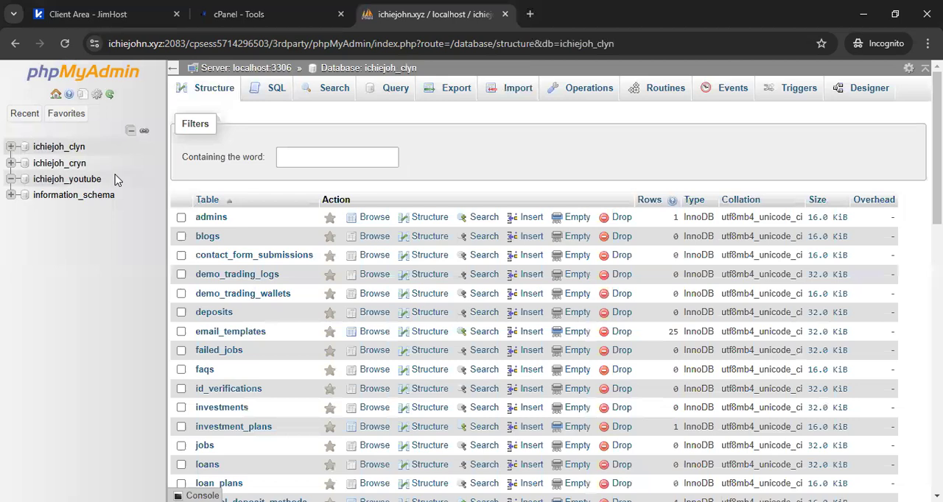
click(87, 180)
click(406, 206)
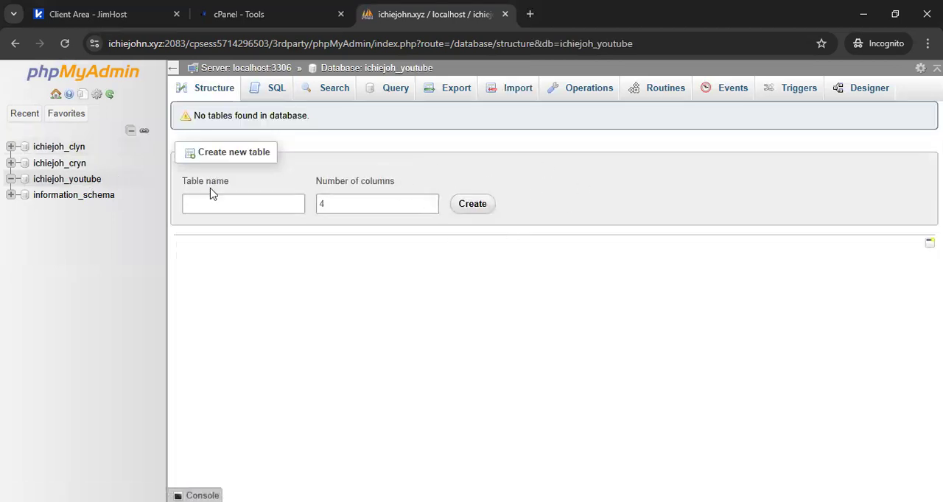
Step: Switch back to the cPanel Tools page and look over its tool sections, including Databases
click(292, 9)
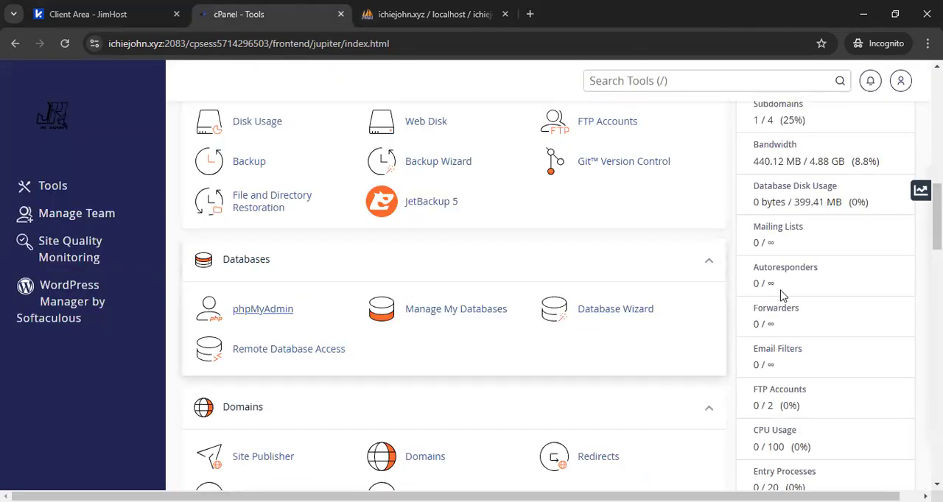
scroll(454, 301, up, 7)
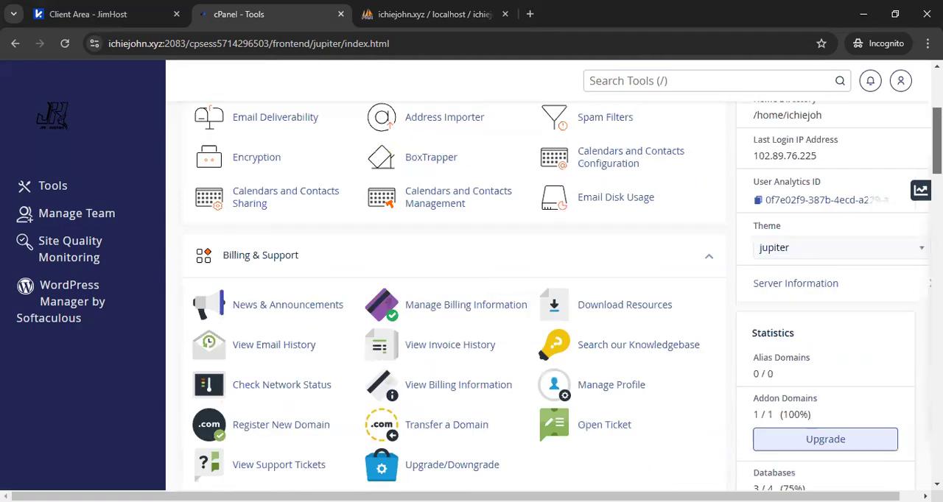
scroll(454, 302, down, 3)
scroll(262, 274, down, 5)
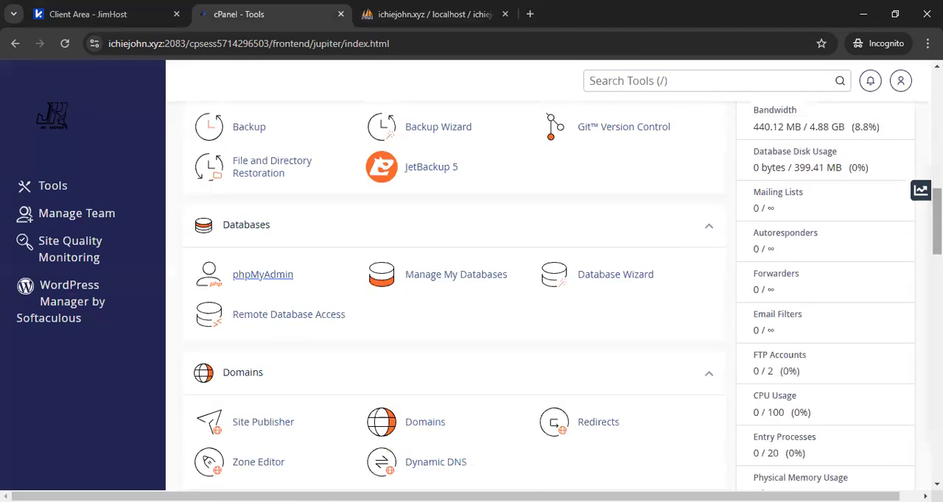
scroll(263, 275, up, 10)
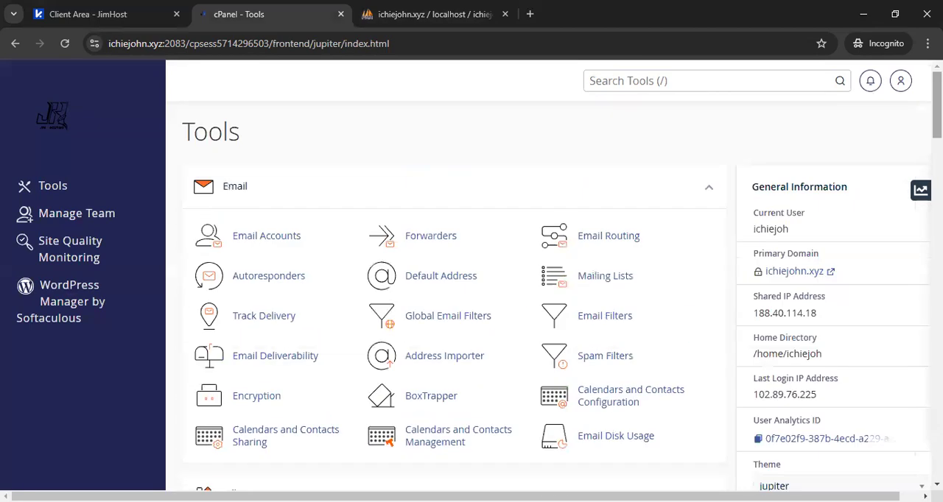